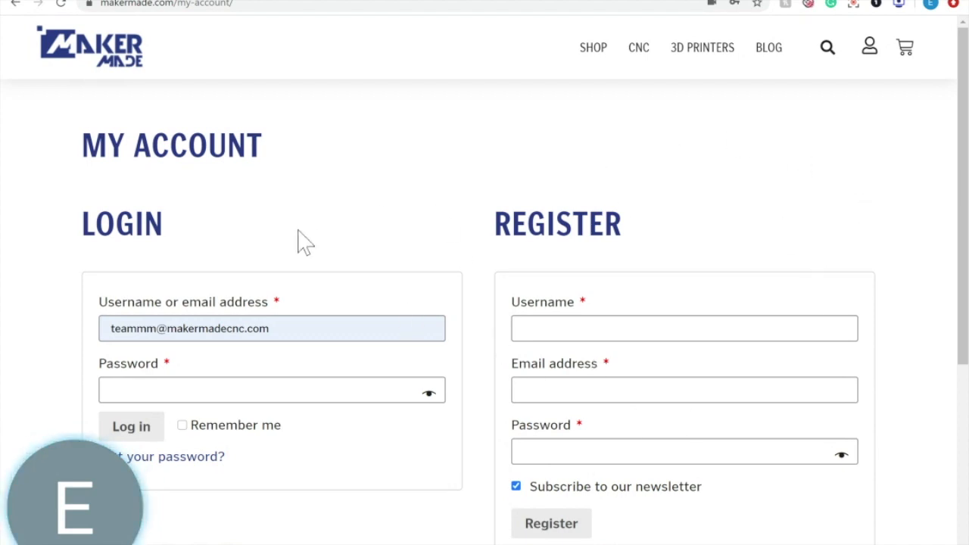
Log in to the Maker Made account with the account password and open the Store Manager
click(227, 375)
text(••)
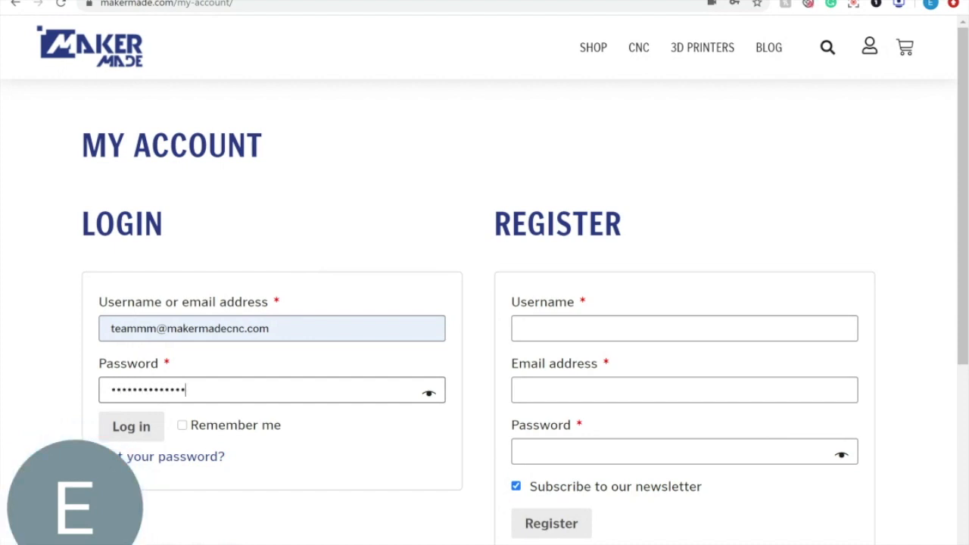
click(151, 431)
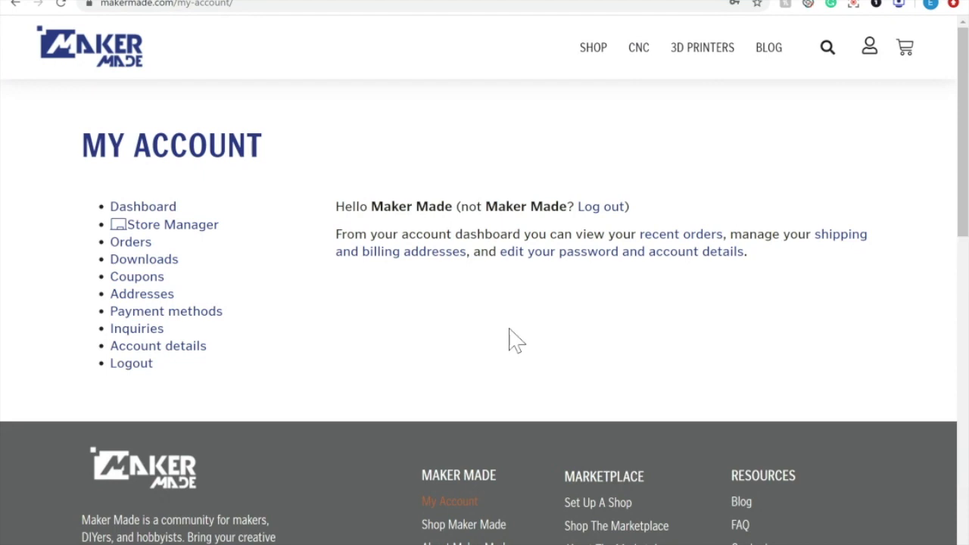
click(203, 232)
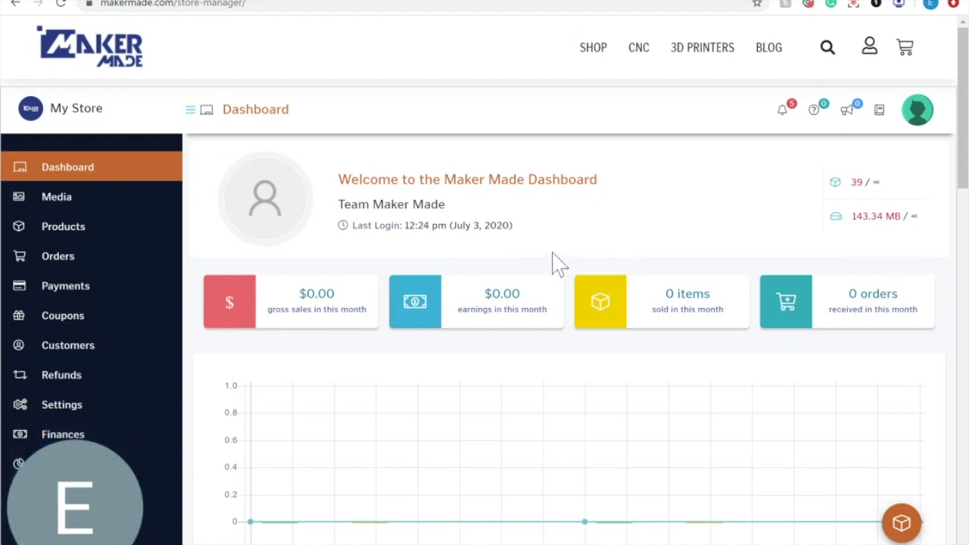
Examine the store dashboard's sales figures, analytics charts, notifications and available management sections
scroll(552, 233, down, 5)
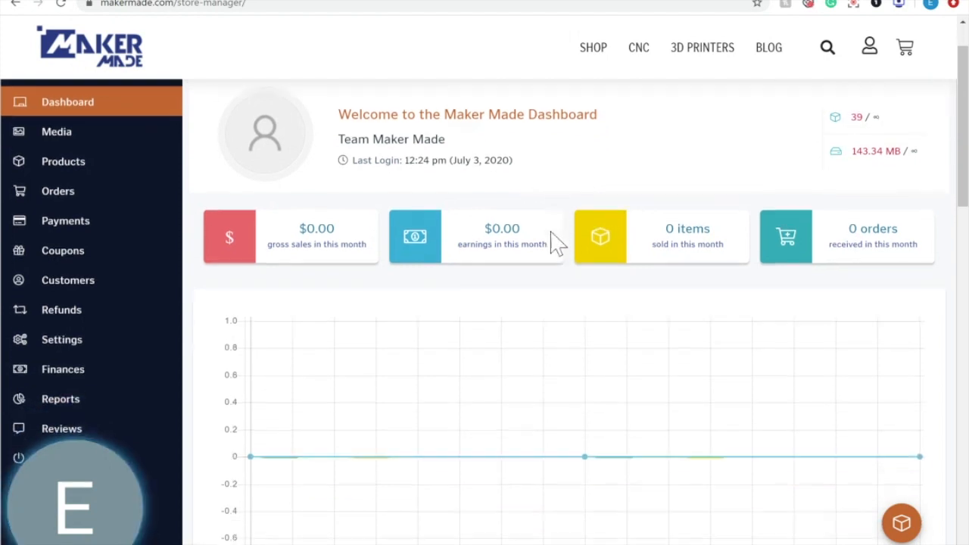
scroll(552, 235, down, 2)
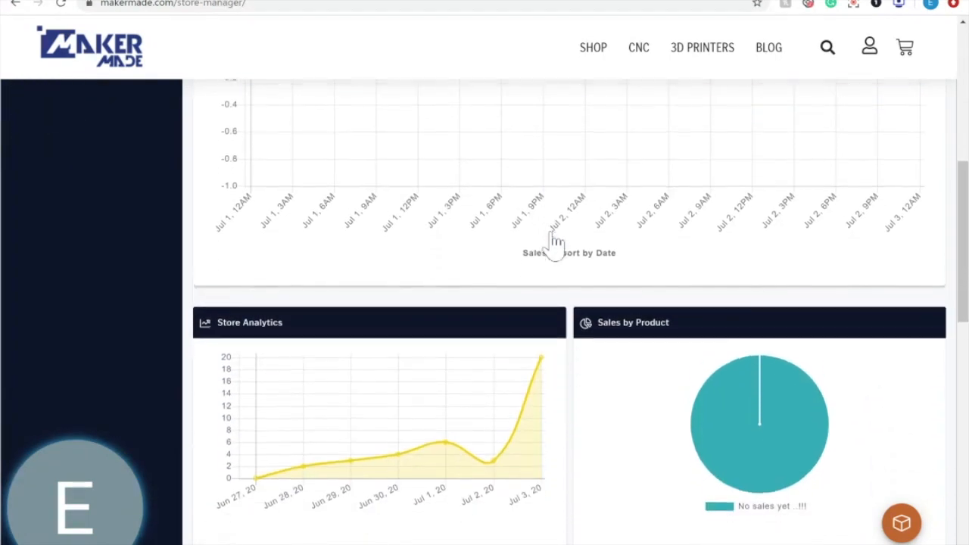
scroll(569, 317, down, 2)
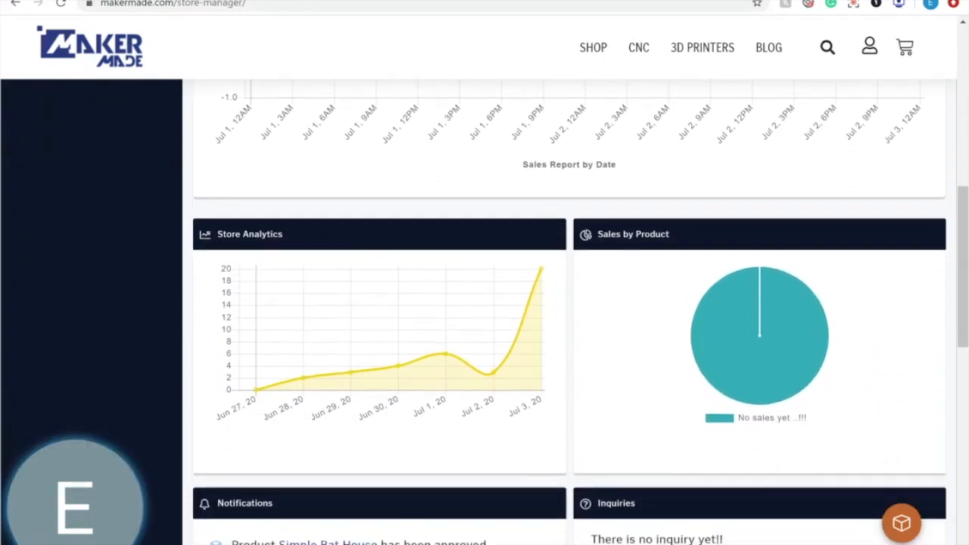
scroll(569, 312, up, 4)
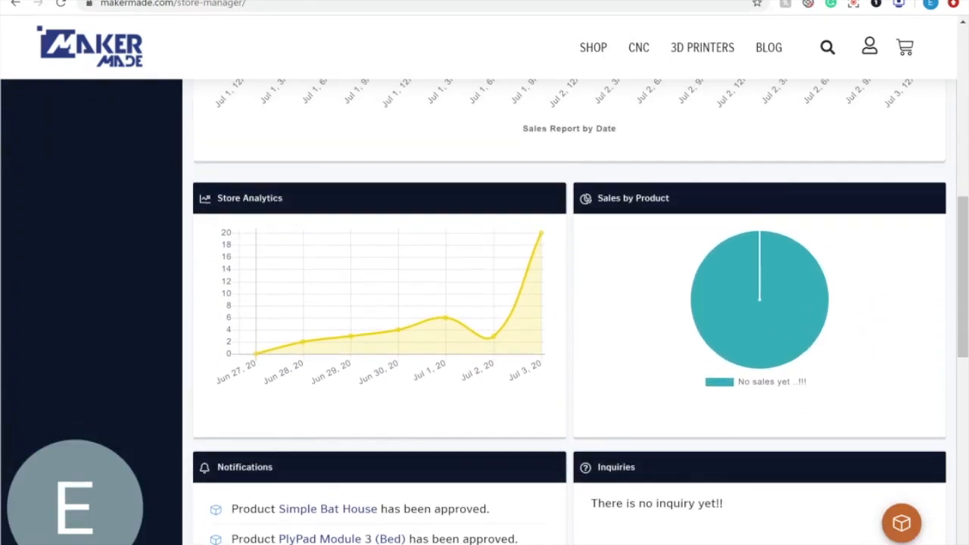
scroll(569, 311, up, 5)
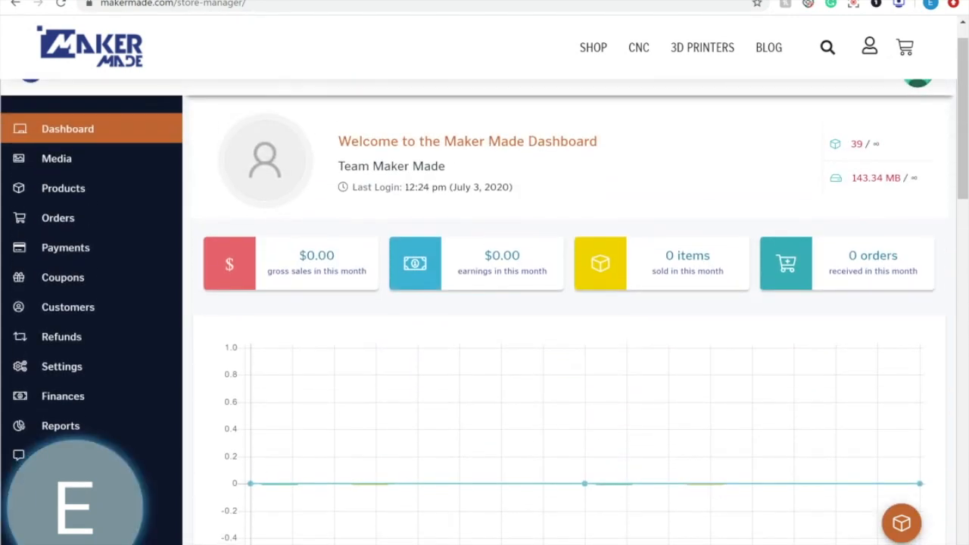
scroll(569, 312, up, 1)
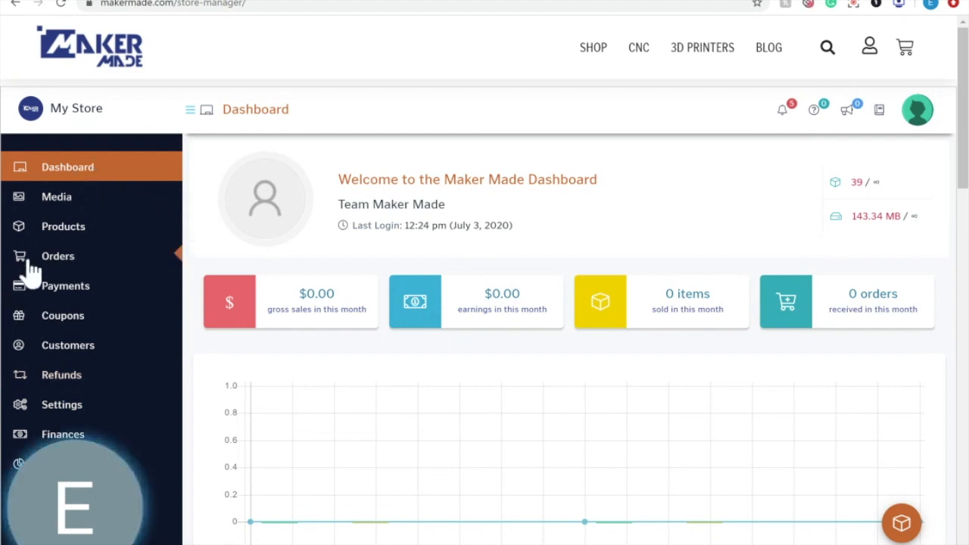
scroll(98, 311, down, 1)
scroll(99, 321, down, 1)
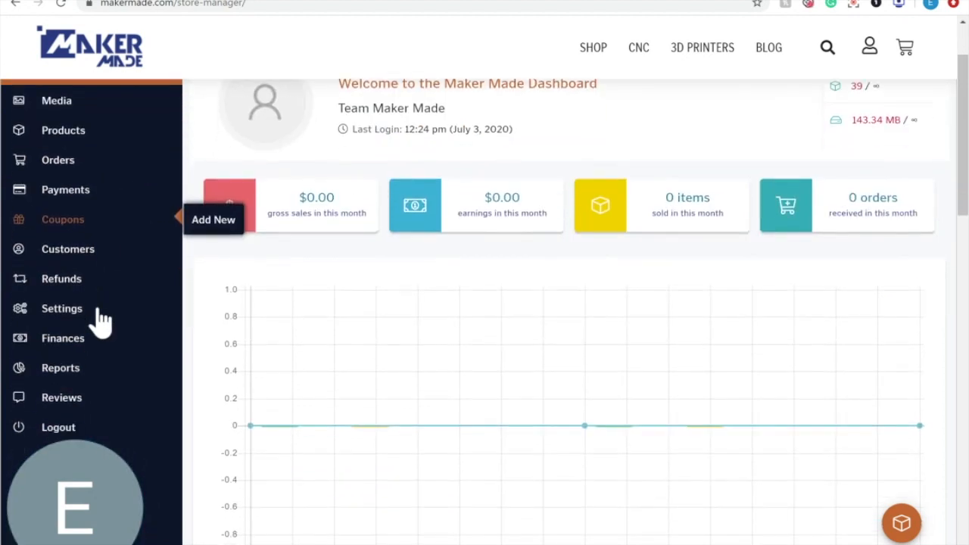
Open the store settings and review the general, brand setup, shop description and store visibility sections
click(59, 316)
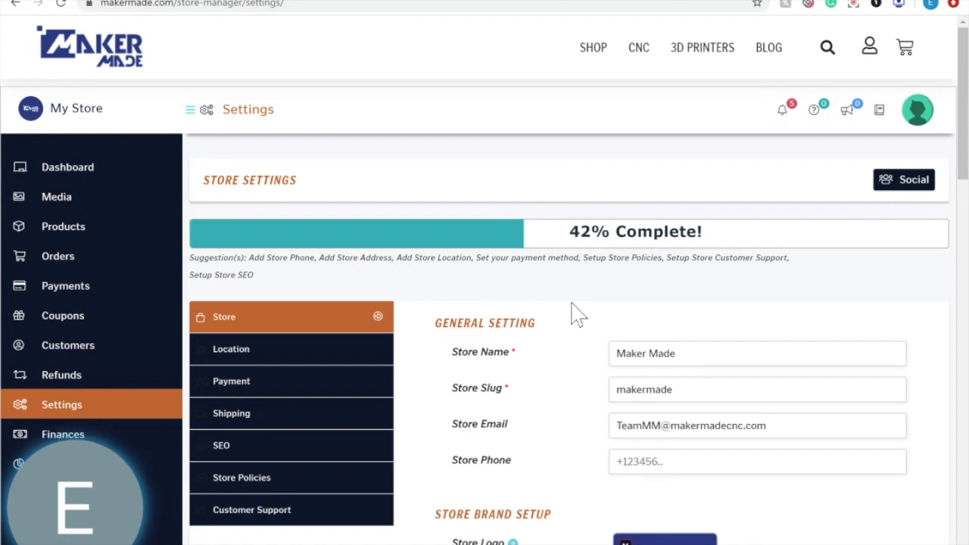
scroll(576, 314, down, 1)
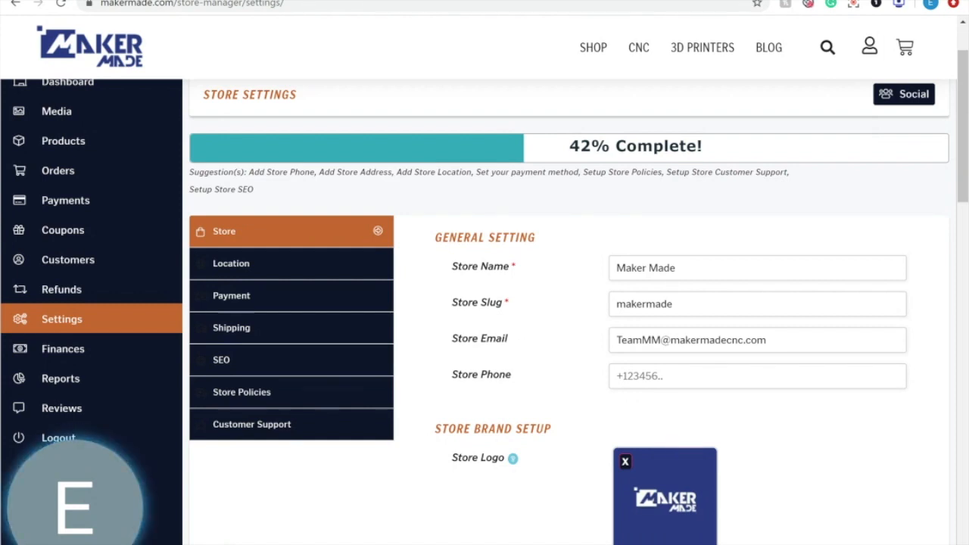
scroll(519, 250, down, 1)
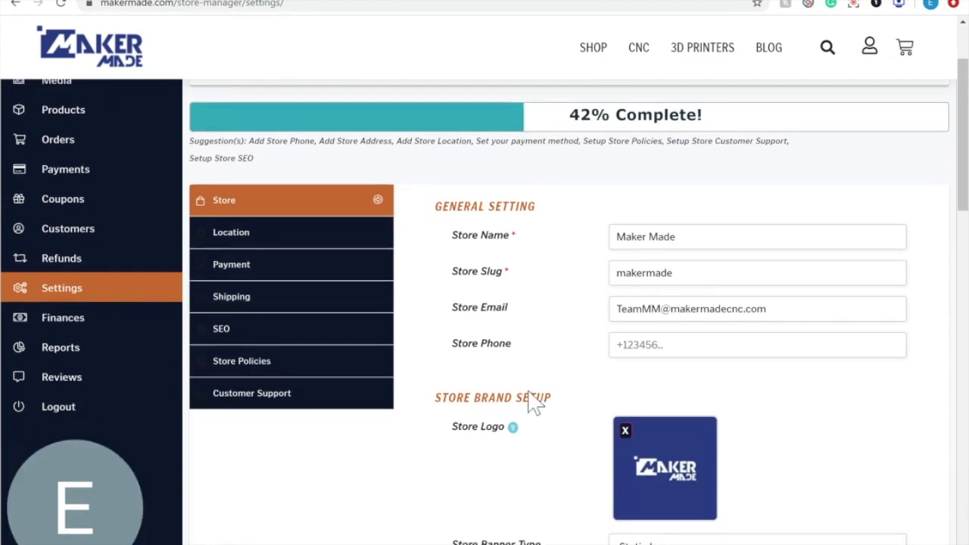
scroll(530, 401, down, 2)
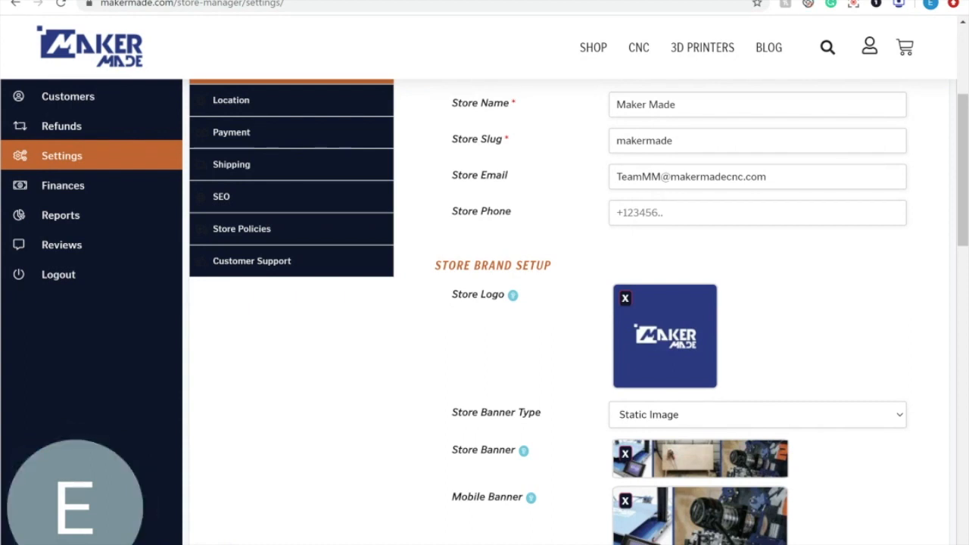
mouse_move(513, 296)
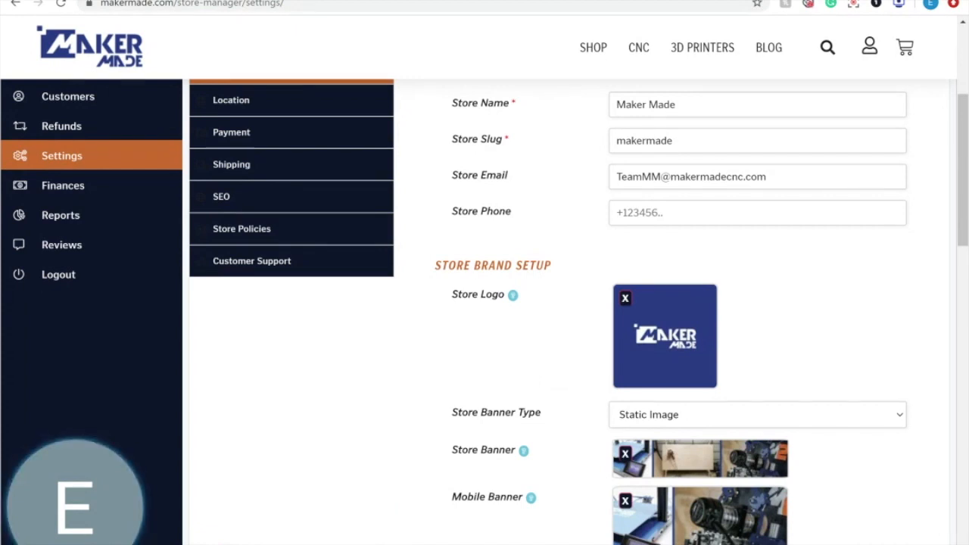
scroll(515, 310, down, 2)
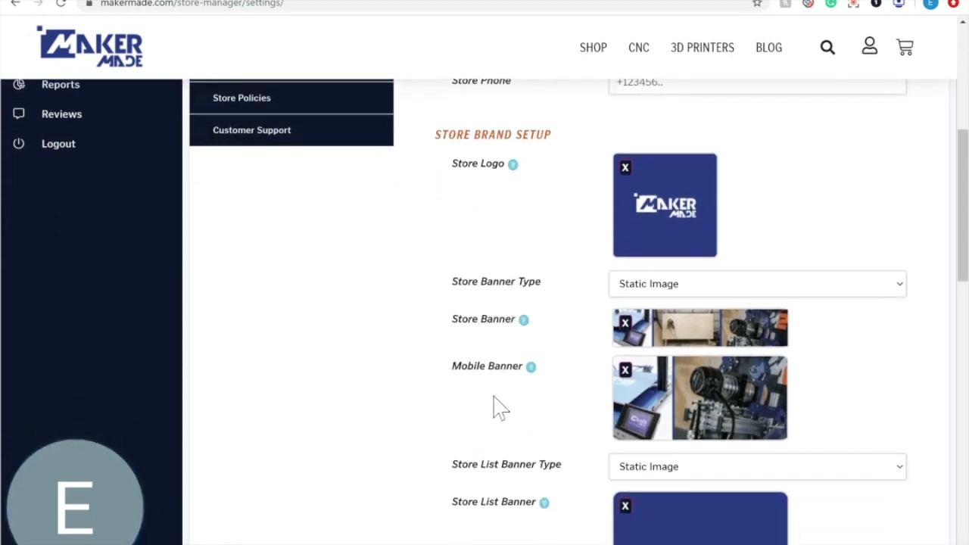
scroll(489, 418, down, 2)
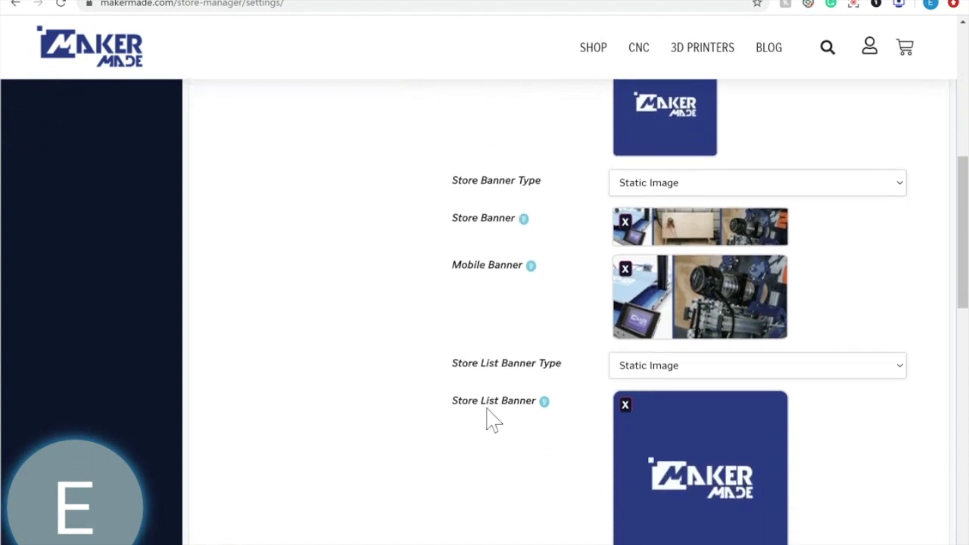
scroll(489, 417, down, 1)
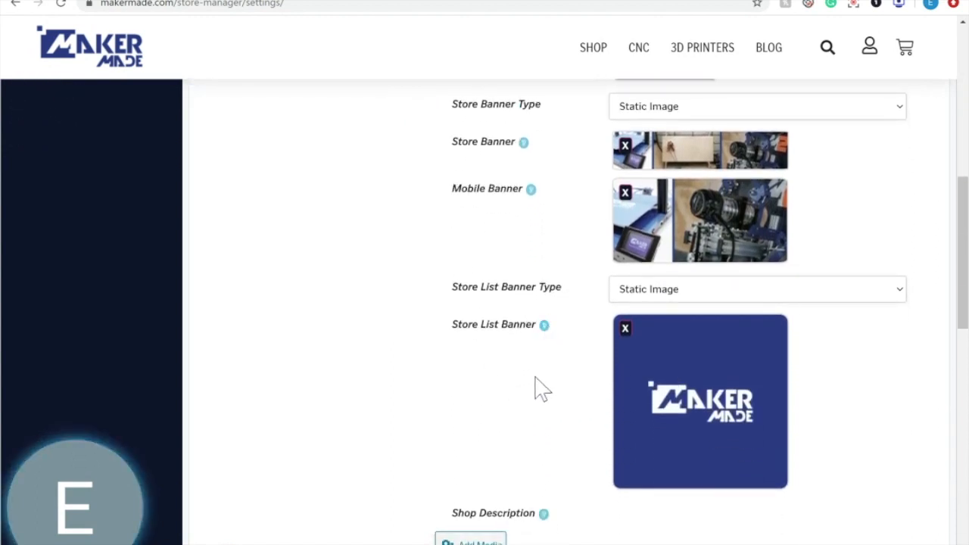
scroll(536, 389, down, 3)
scroll(537, 386, down, 1)
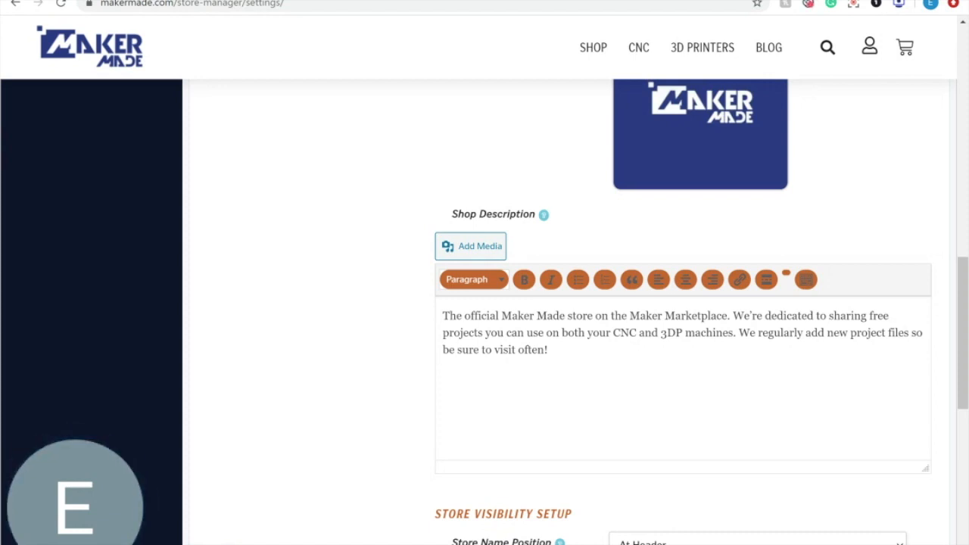
scroll(681, 311, down, 3)
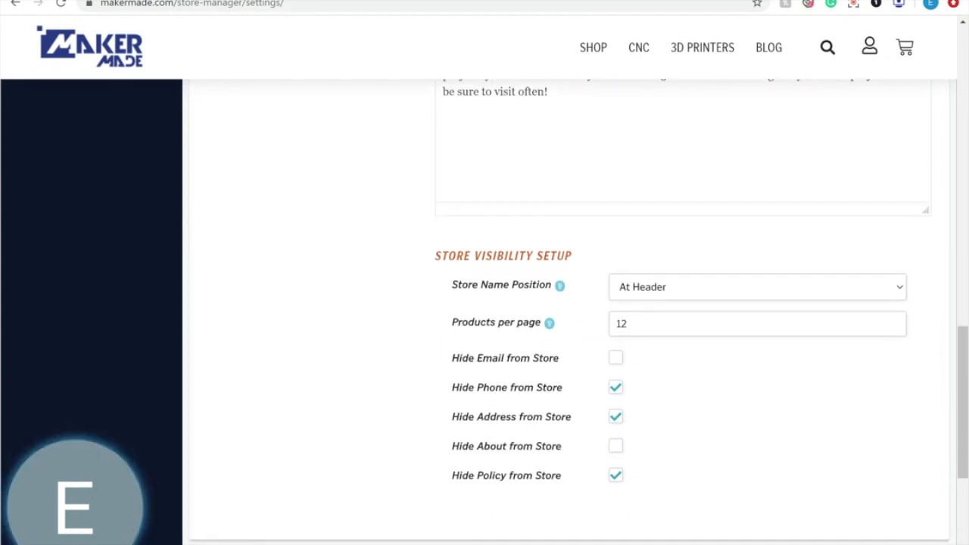
Check the Store Name Position choices under Store Visibility Setup and save the store settings
click(693, 296)
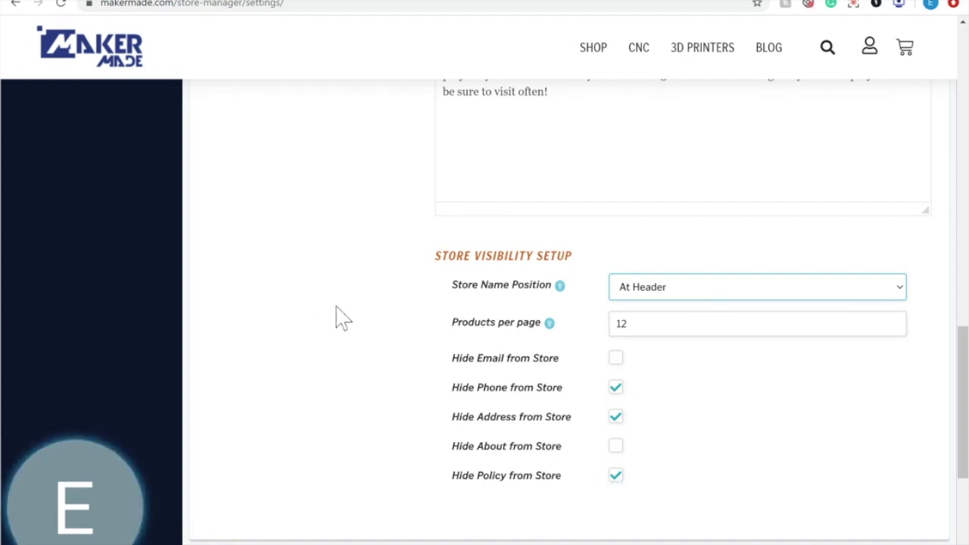
scroll(336, 318, up, 4)
scroll(335, 318, down, 5)
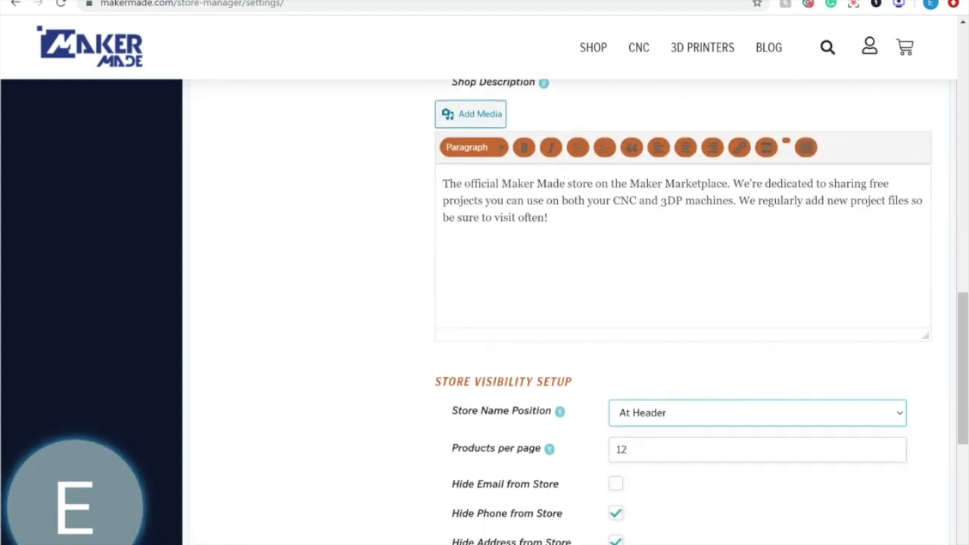
click(925, 517)
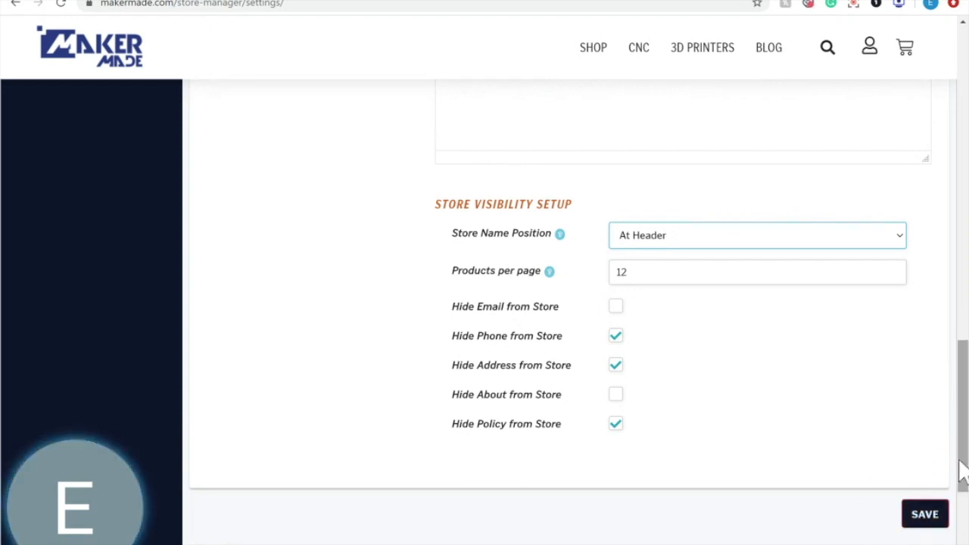
Open the Store Policies settings and review the policy label, shipping, refund and cancellation/return/exchange policy fields
scroll(336, 249, up, 12)
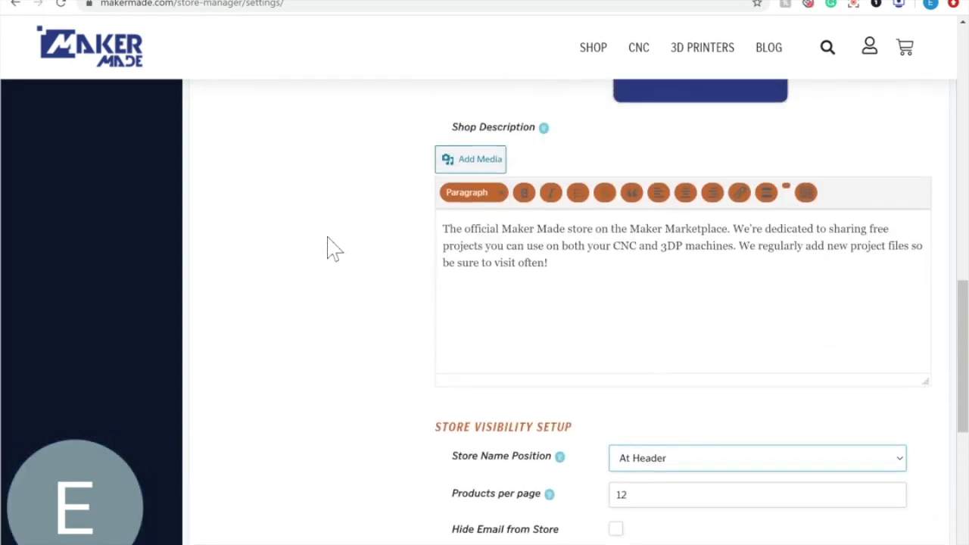
scroll(273, 394, up, 5)
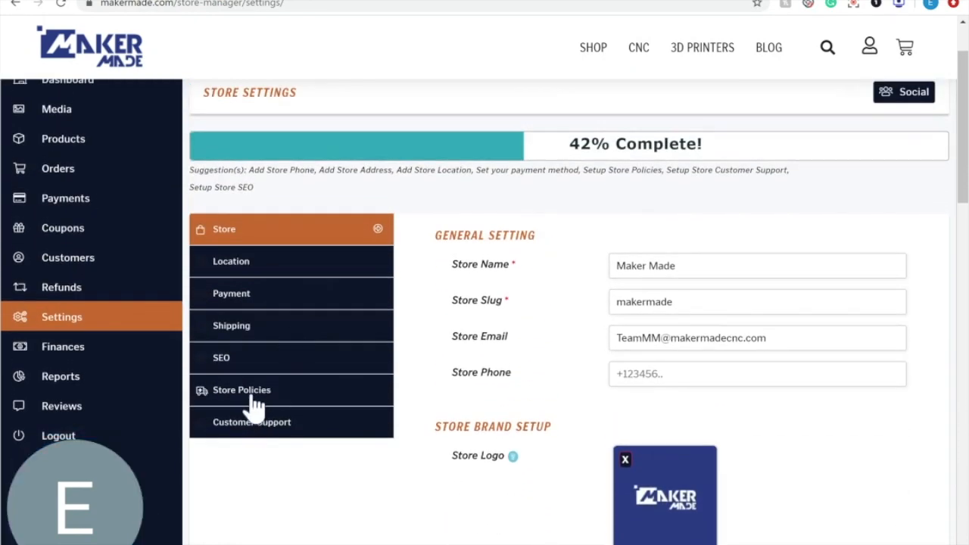
click(253, 405)
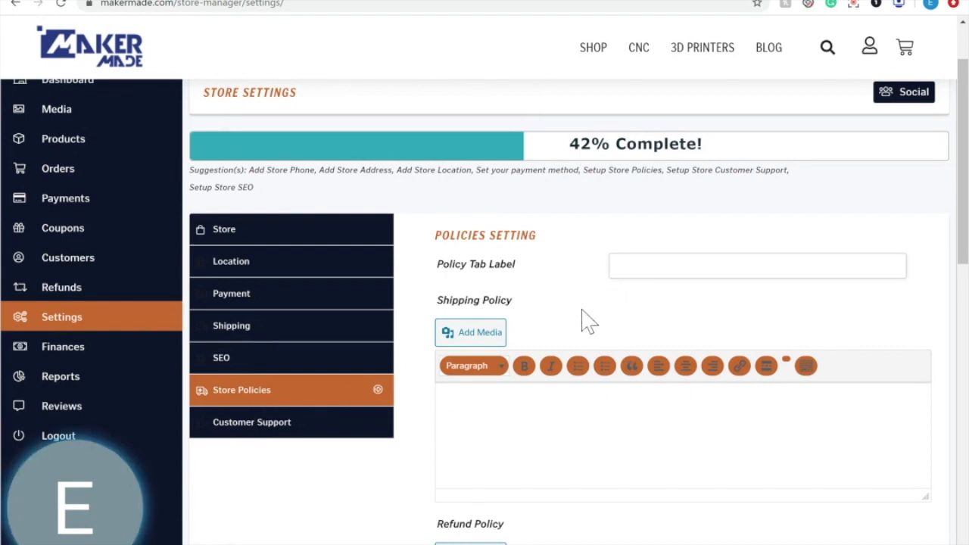
scroll(582, 321, down, 3)
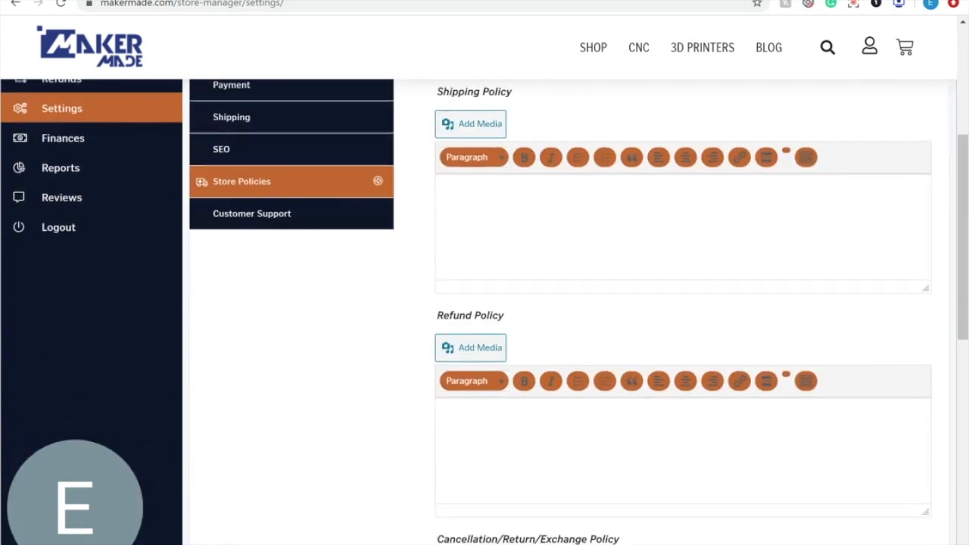
scroll(583, 321, up, 1)
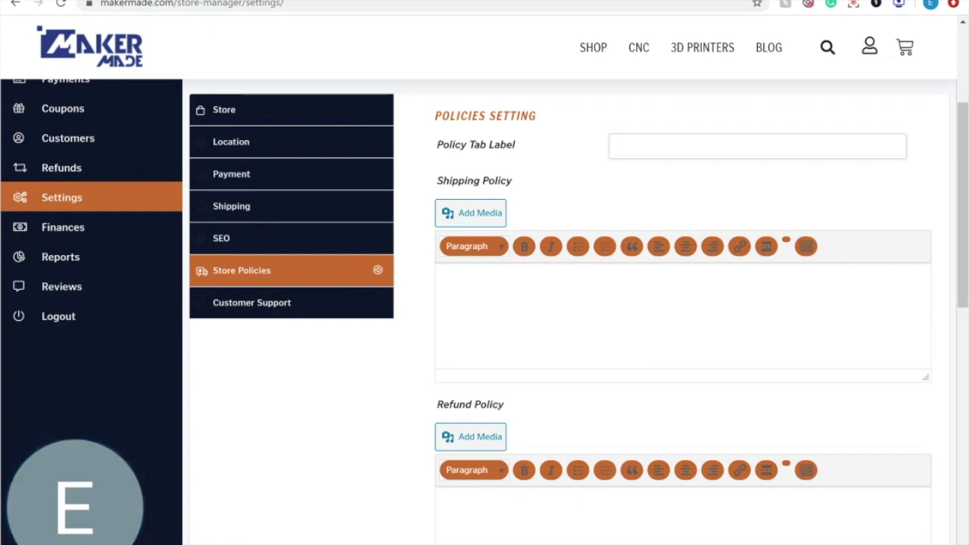
scroll(681, 303, down, 3)
scroll(681, 303, down, 1)
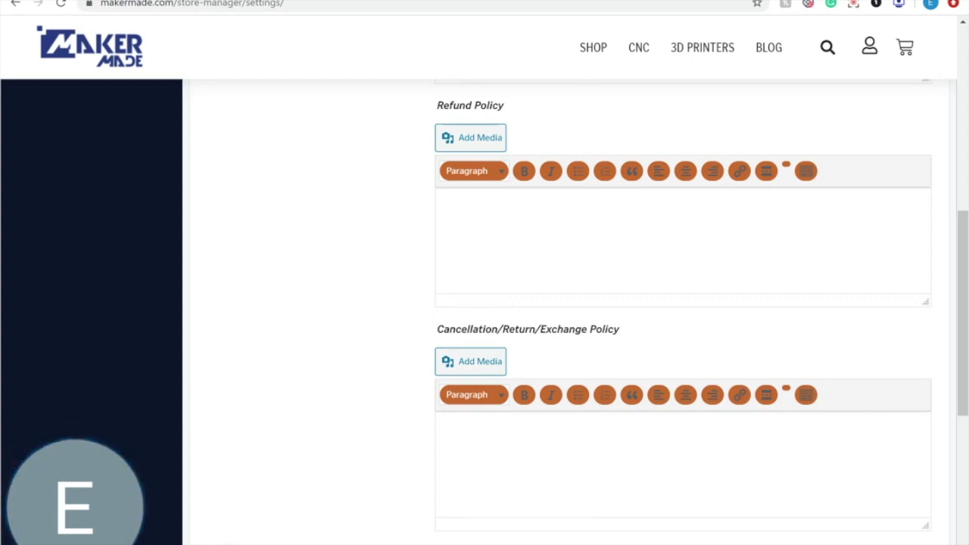
scroll(365, 265, up, 6)
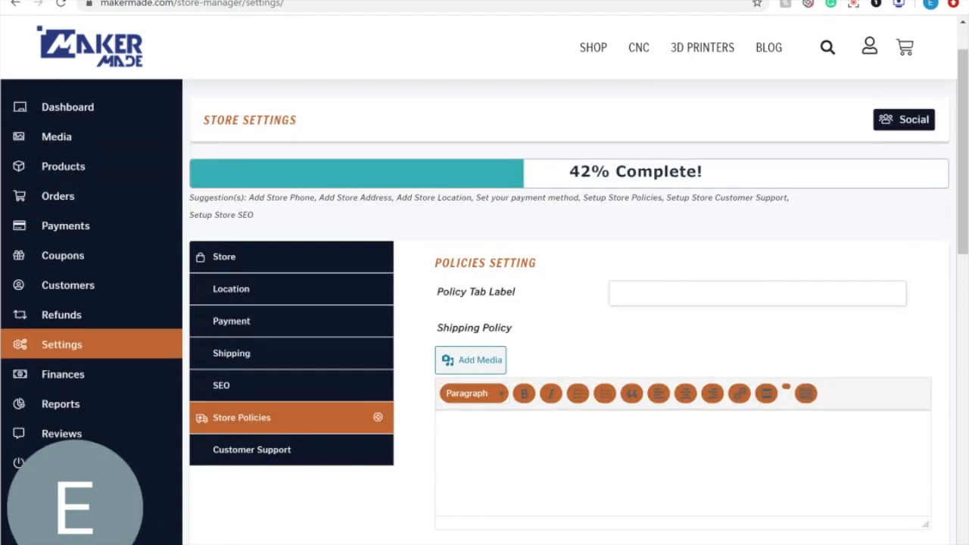
Review the store's location, payment method, shipping and SEO settings in turn
click(310, 299)
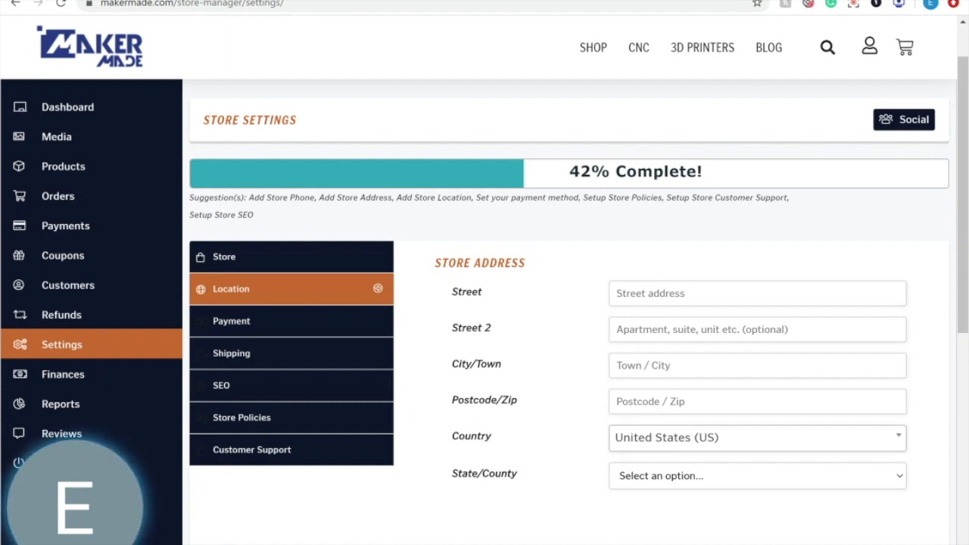
click(288, 333)
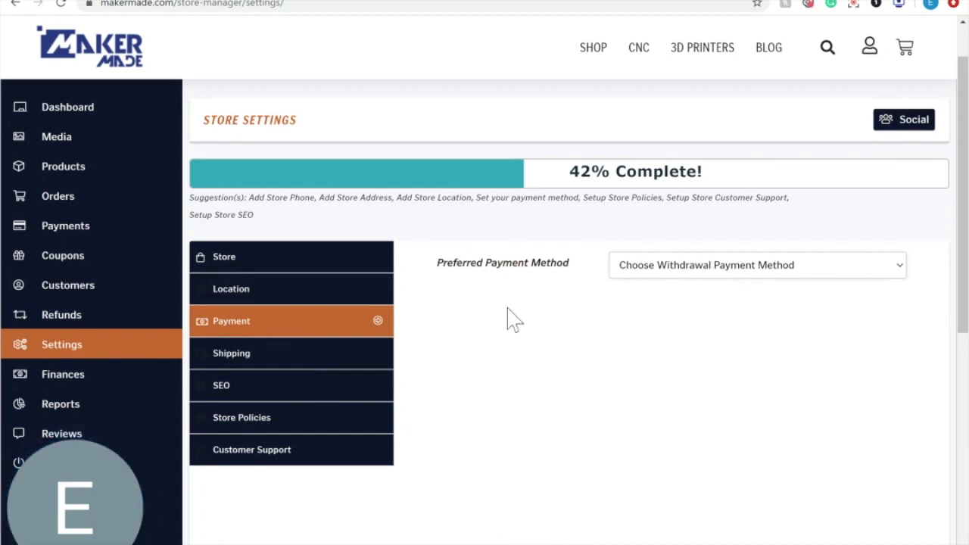
click(728, 274)
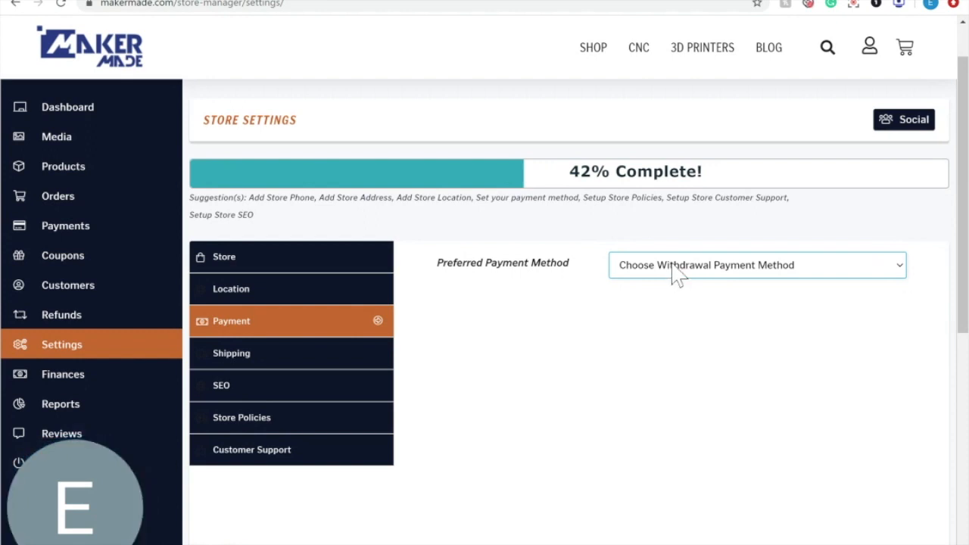
click(337, 364)
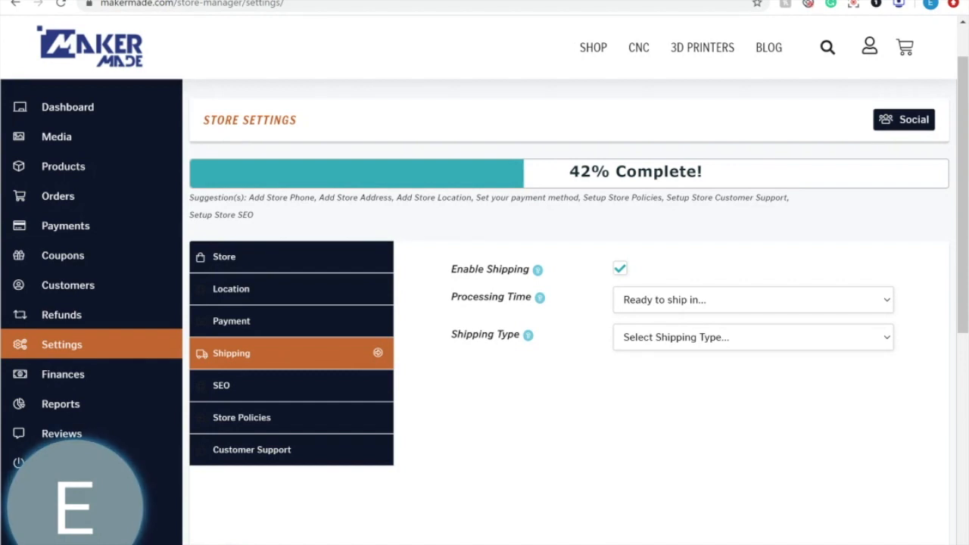
click(287, 390)
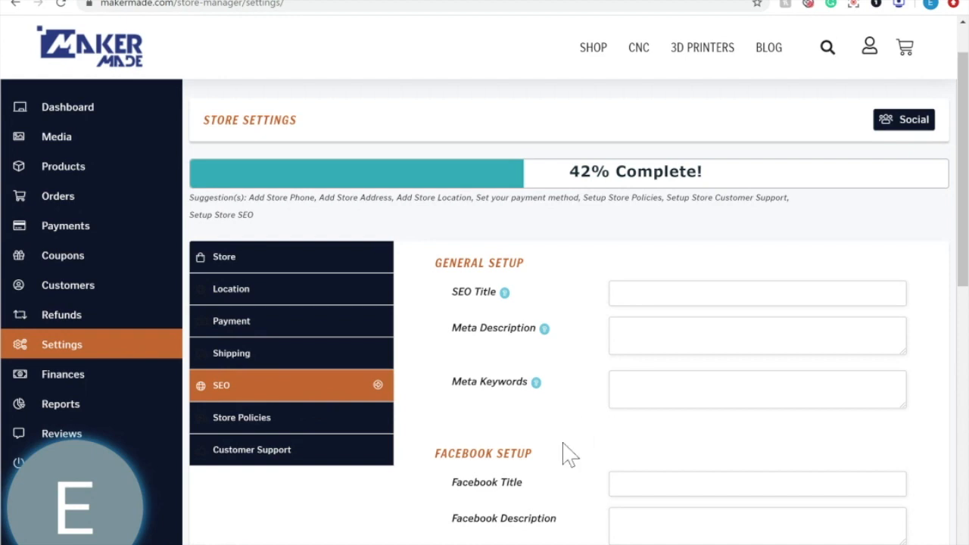
Review the general, Facebook and Twitter setup fields in the store's SEO settings
scroll(566, 454, down, 2)
scroll(566, 454, down, 3)
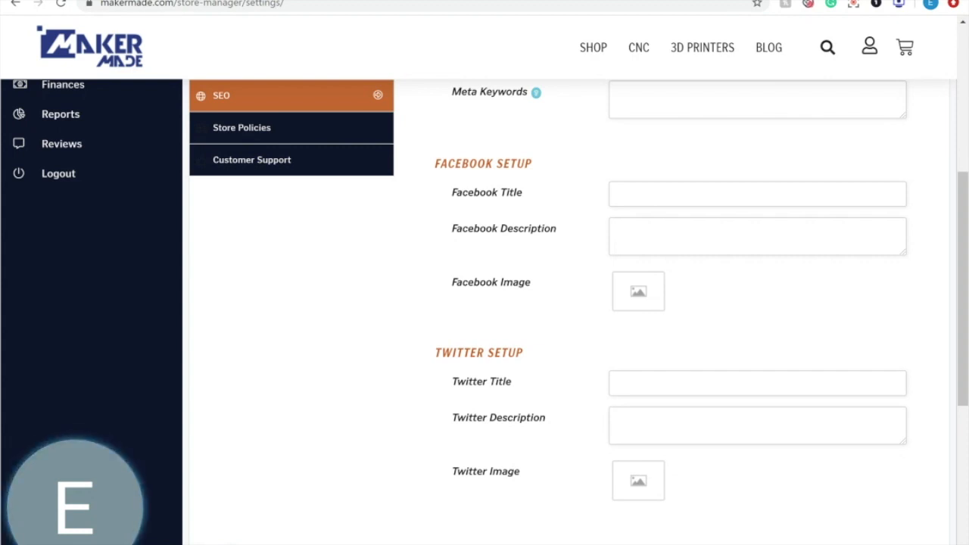
scroll(273, 208, up, 3)
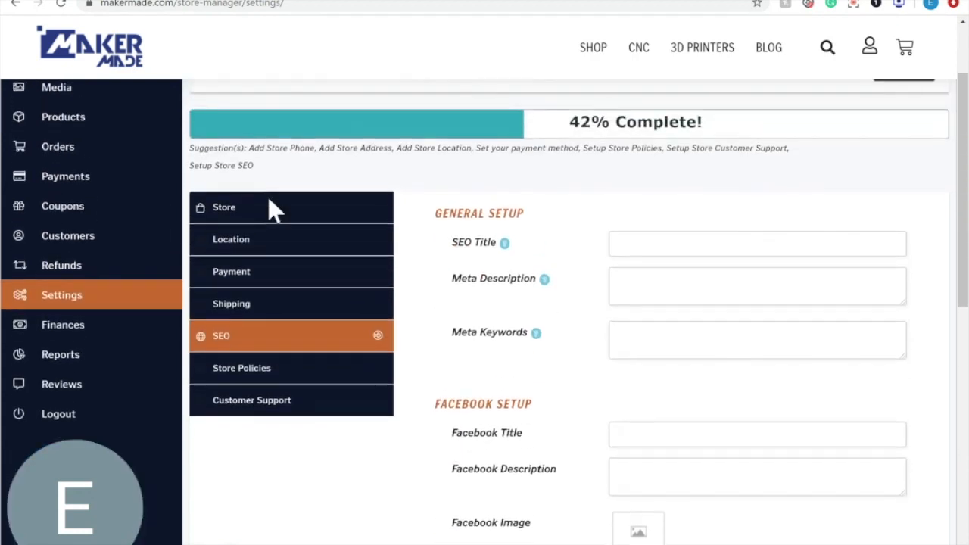
Review the Customer Support contact and address fields, and return to the general Store settings
click(282, 415)
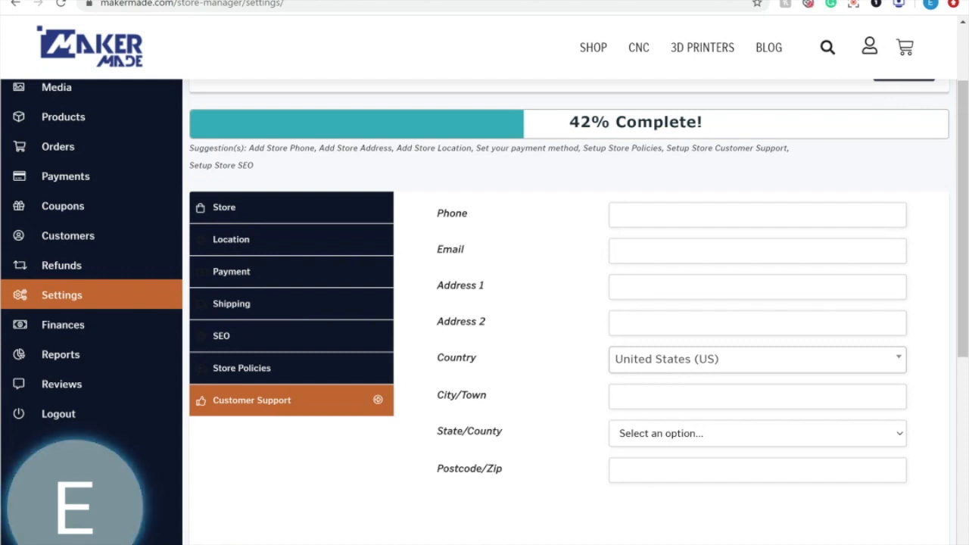
scroll(304, 496, up, 2)
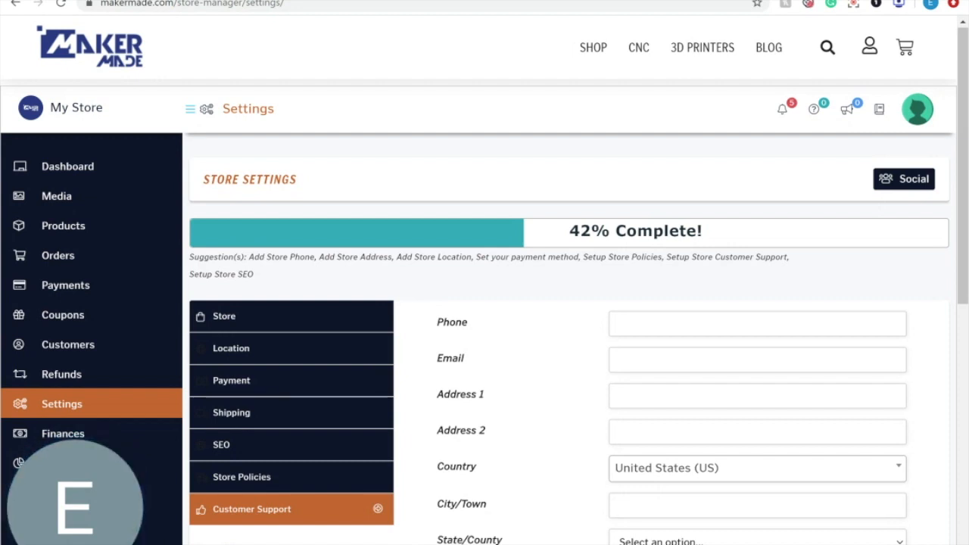
click(273, 321)
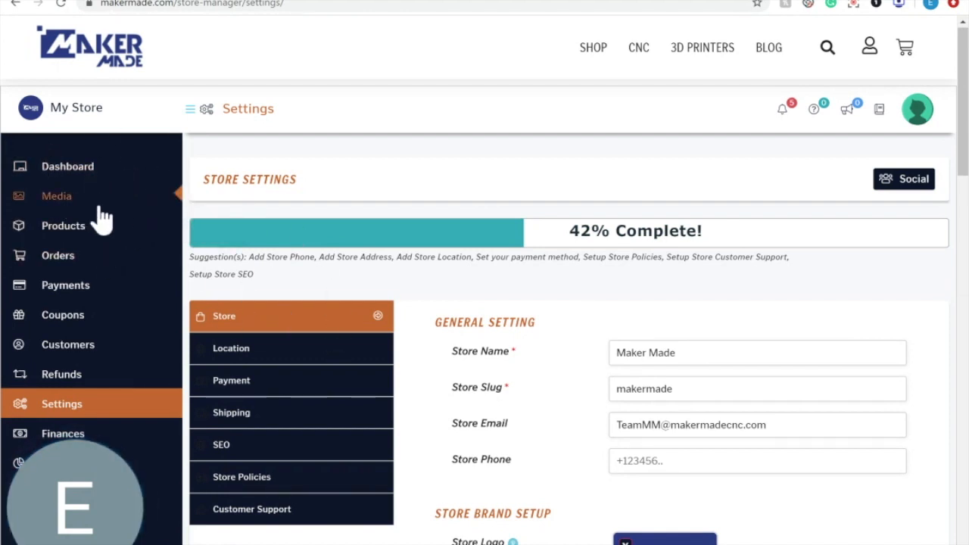
Open the store's Finances section and examine the ledger book's earning, withdrawal and refund summaries and its transaction table
scroll(102, 220, down, 1)
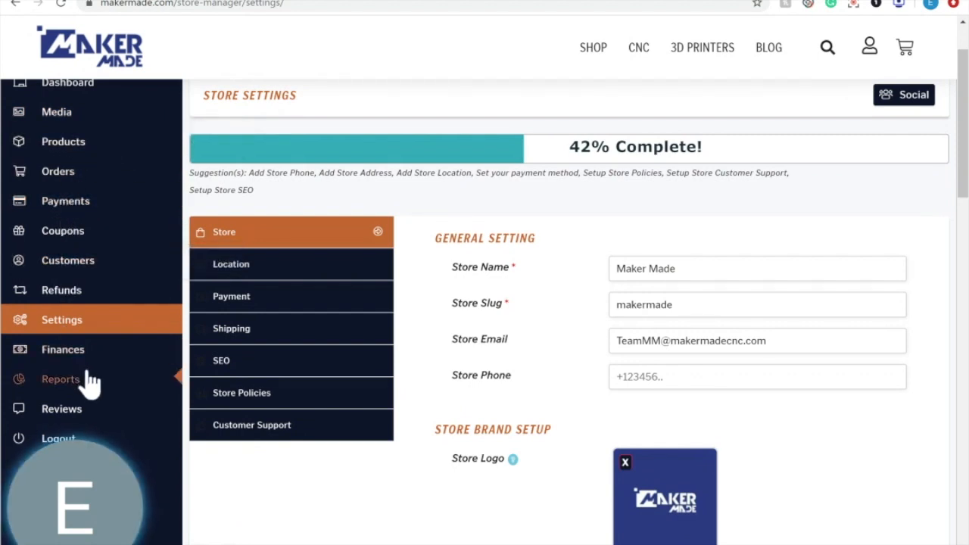
scroll(87, 383, down, 1)
scroll(87, 382, up, 1)
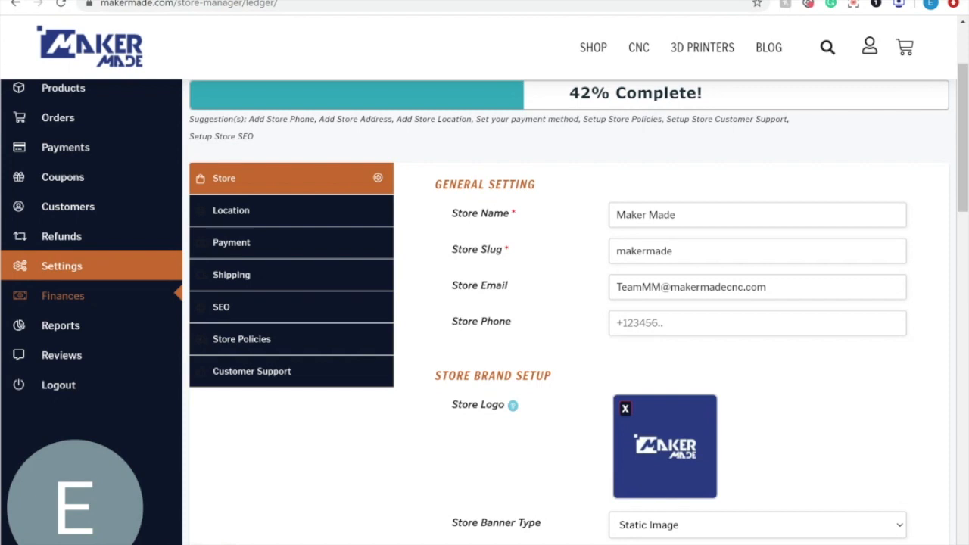
scroll(401, 394, down, 3)
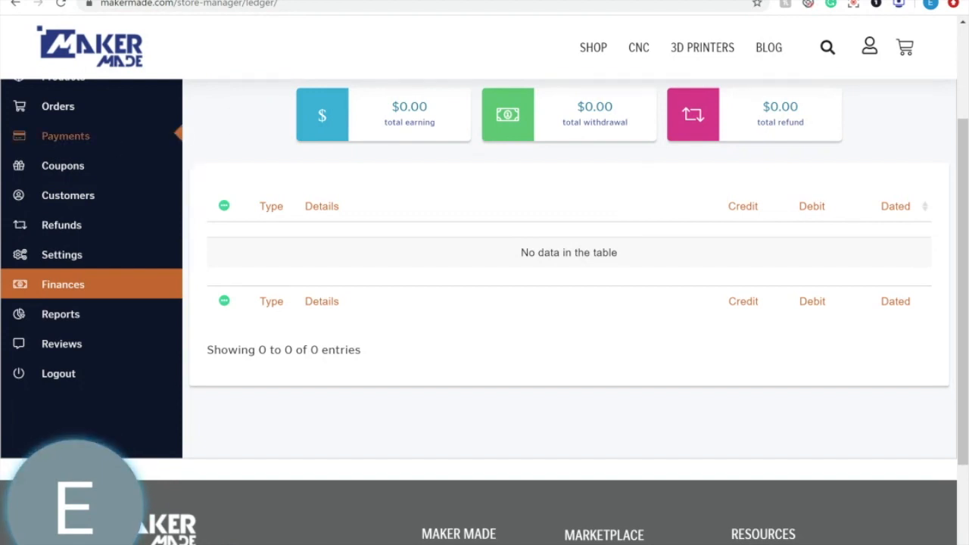
scroll(484, 303, up, 2)
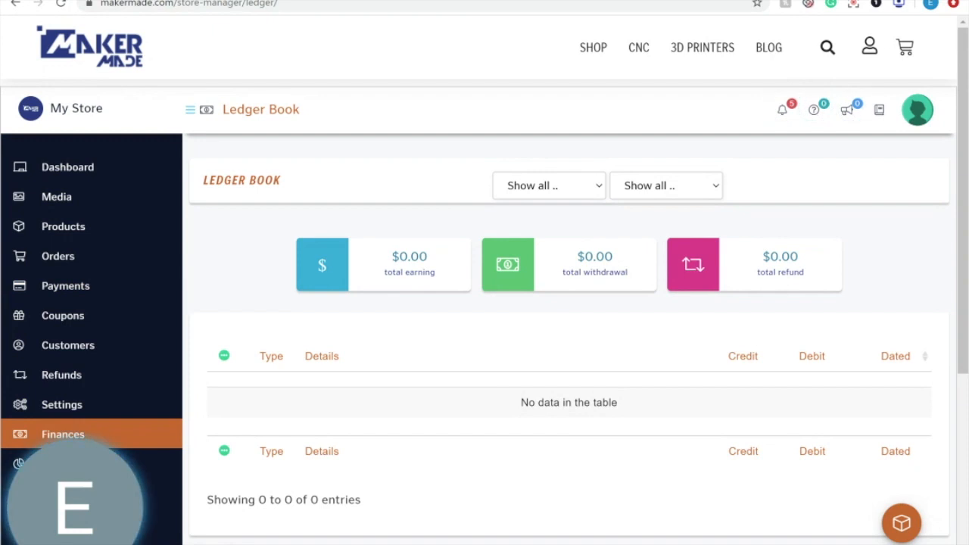